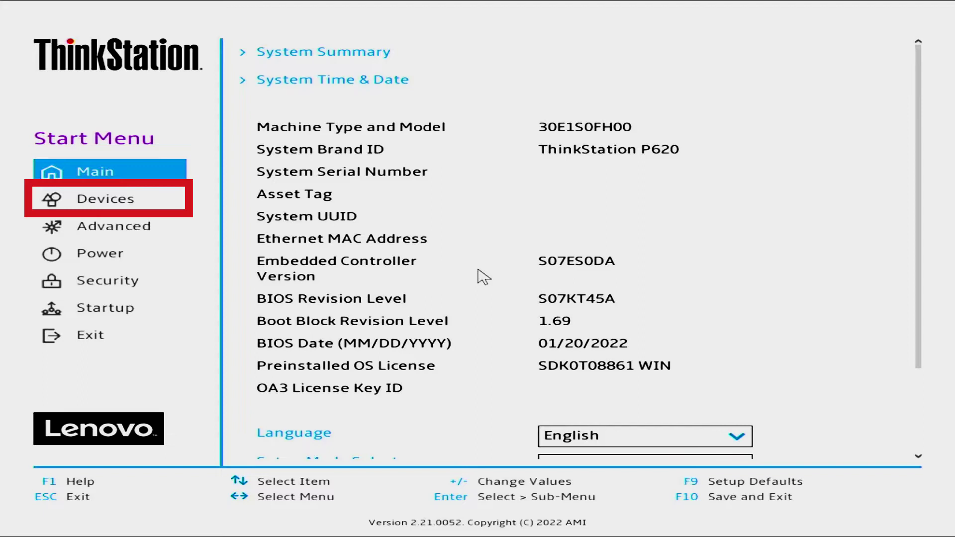
Confirm NVMe RAID Mode reads Enabled under Devices > NVMe Setup, then go back to Devices.
left_click(70, 204)
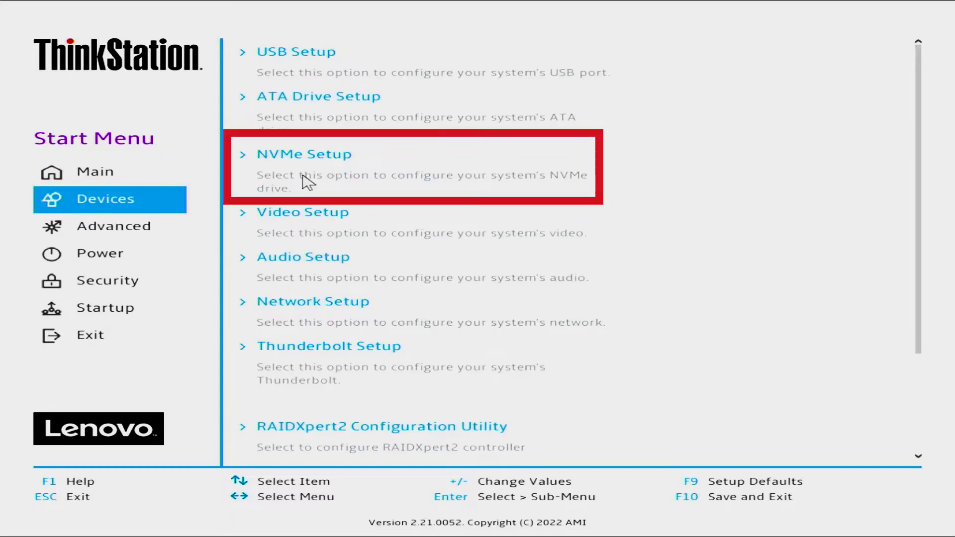
left_click(302, 154)
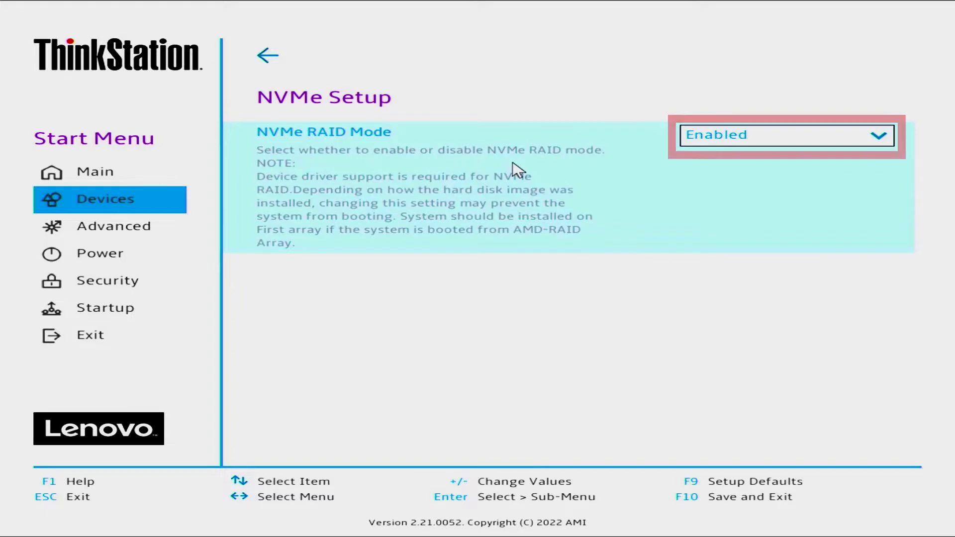
left_click(255, 59)
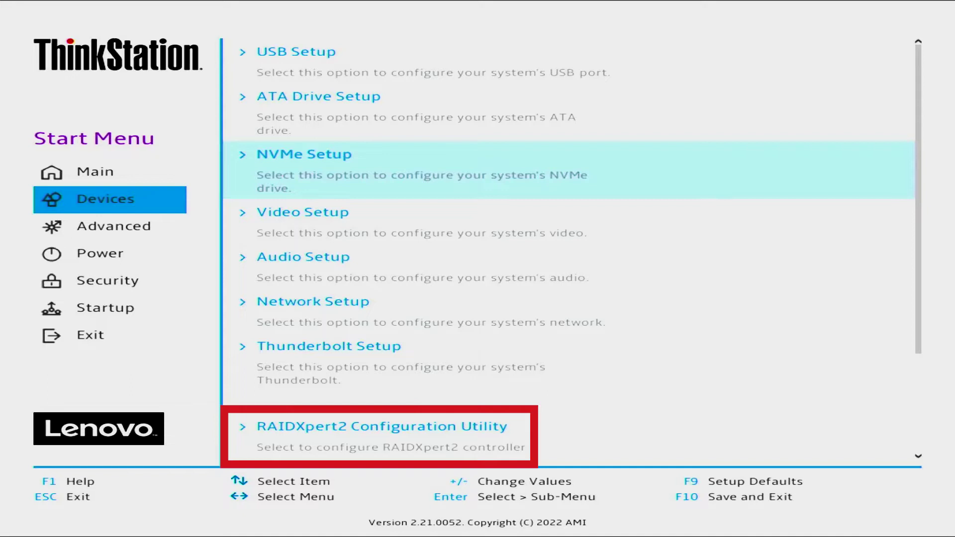
In RAIDXpert2, delete the offline RAID0 Array 2 (999.0 GB), confirming the data-loss warning.
left_click(344, 426)
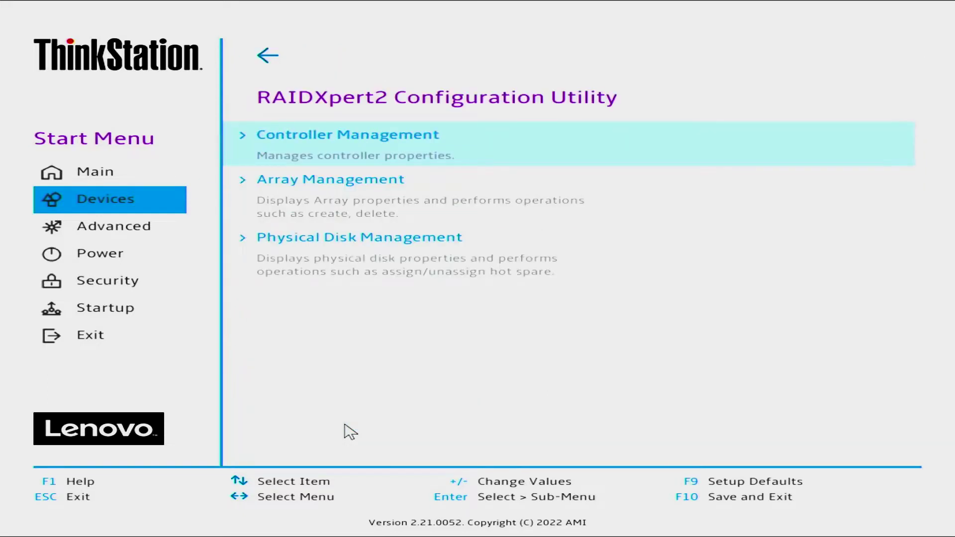
left_click(327, 180)
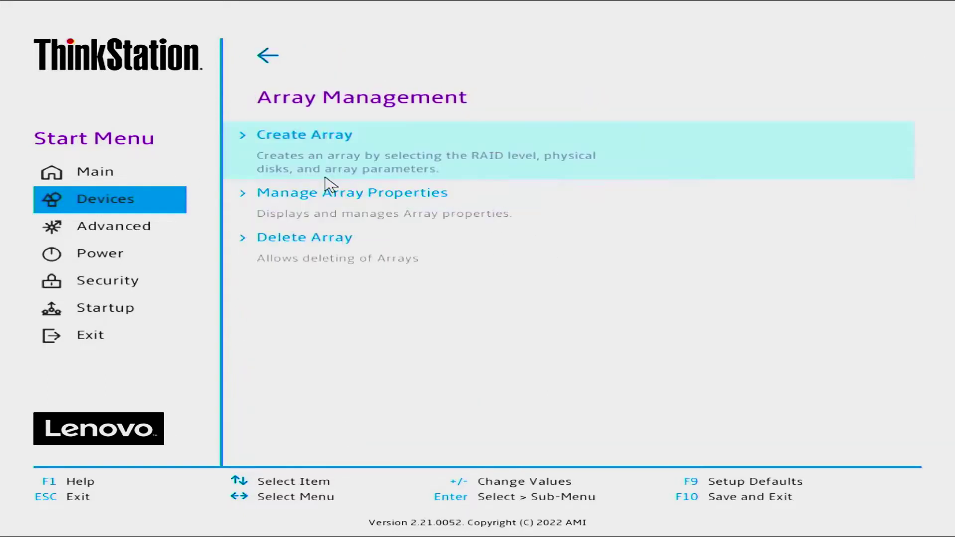
left_click(314, 241)
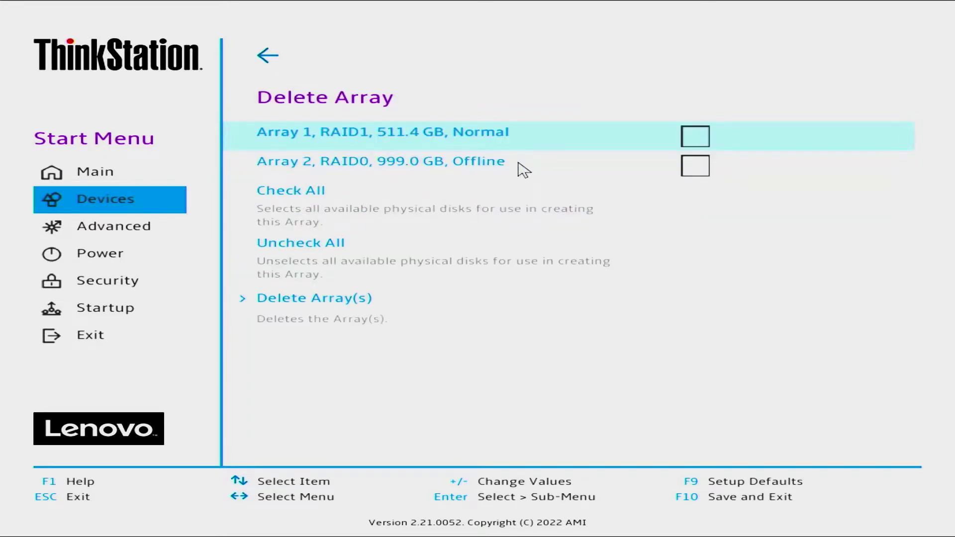
left_click(695, 166)
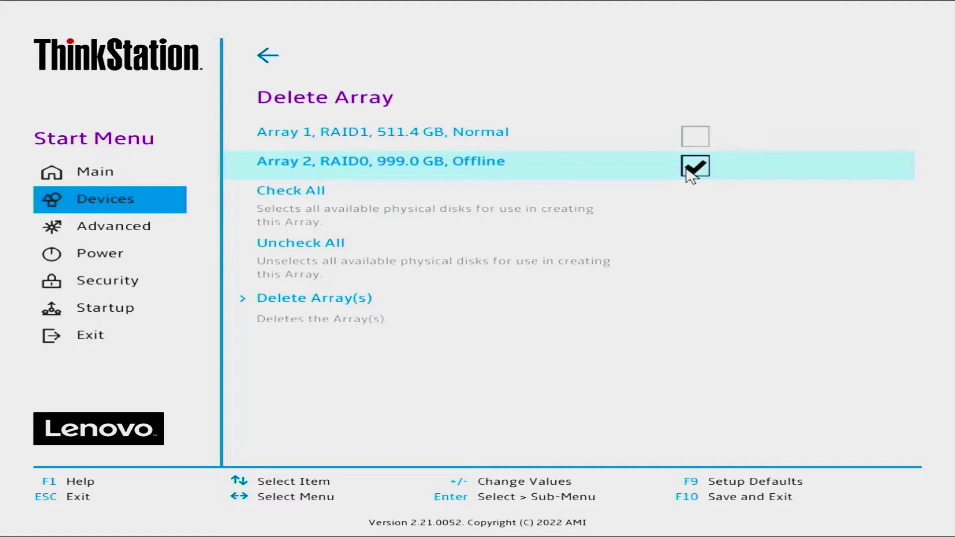
left_click(325, 317)
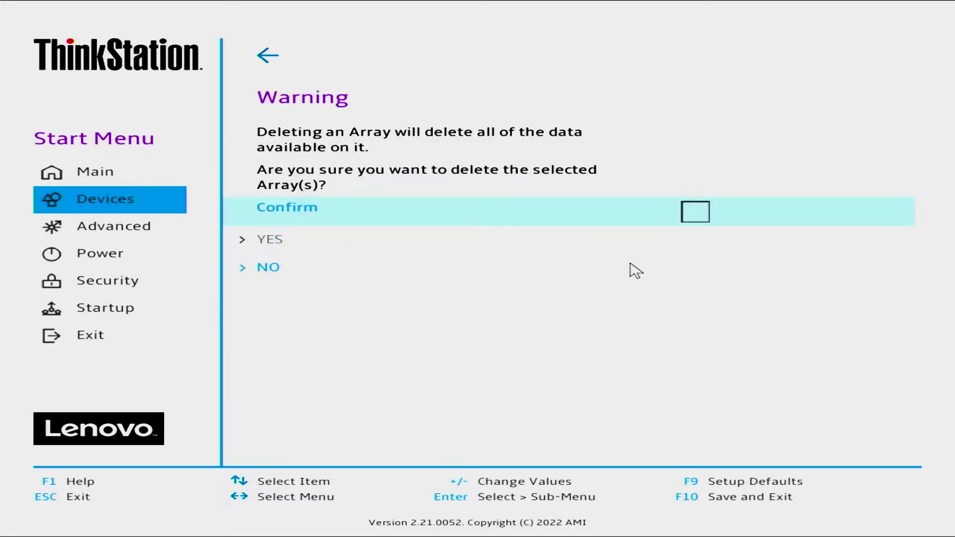
left_click(695, 212)
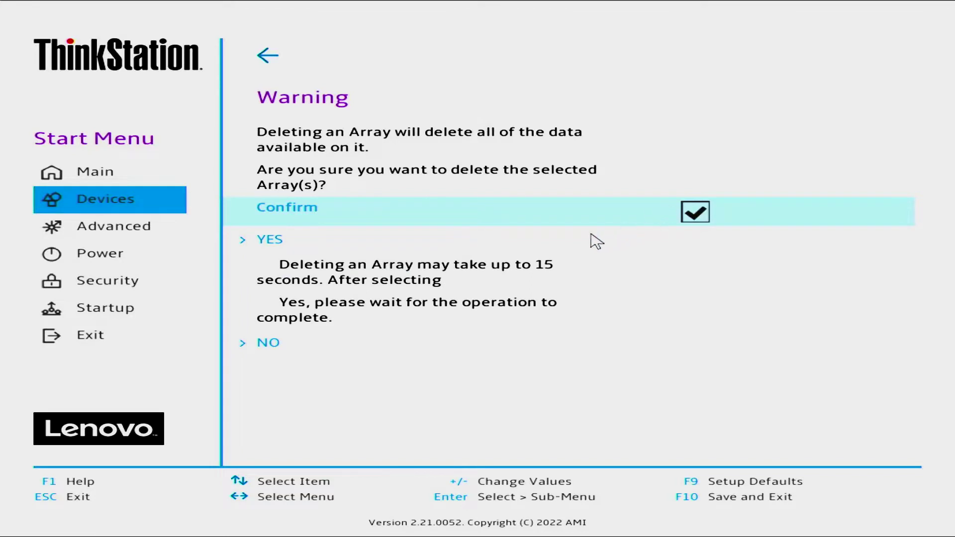
left_click(325, 239)
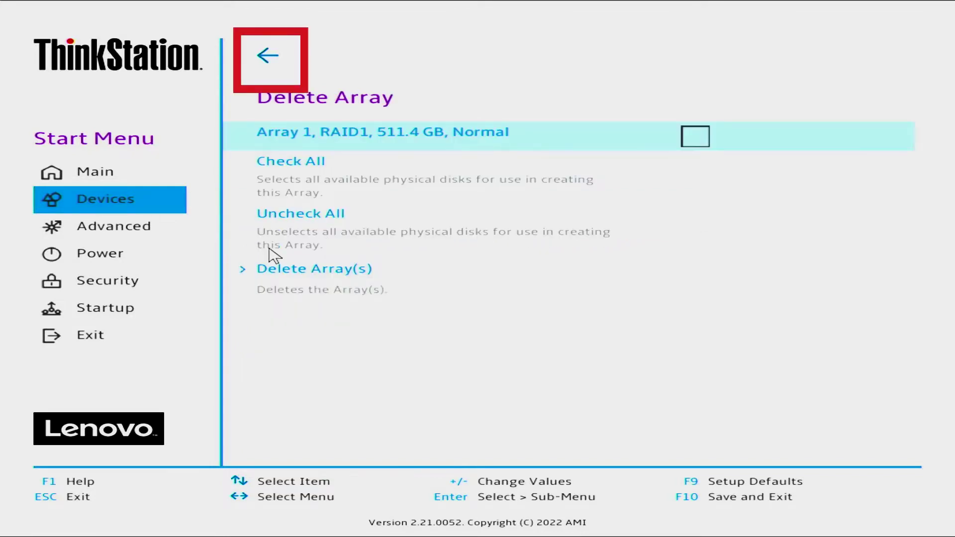
Start a new array in Array Management with RAID level set to RAID 0.
left_click(268, 55)
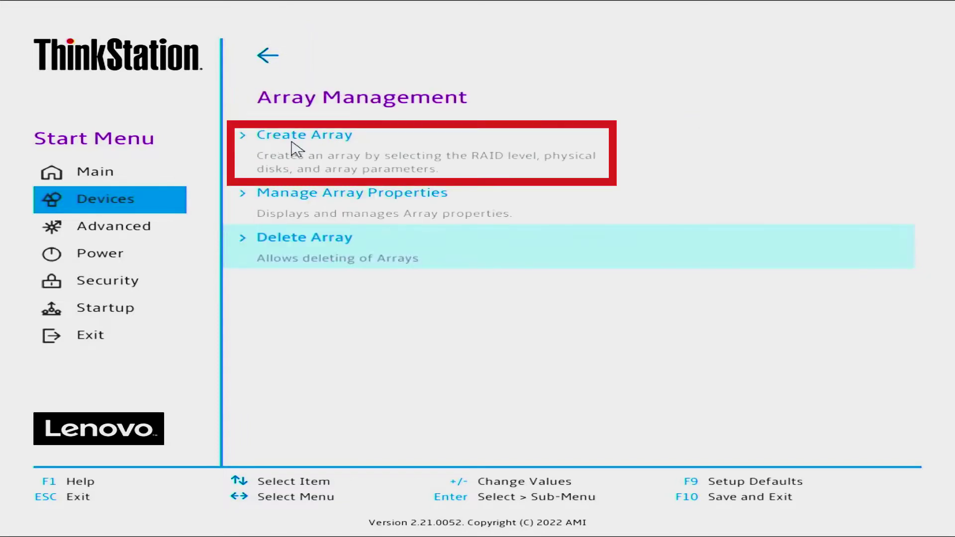
left_click(295, 147)
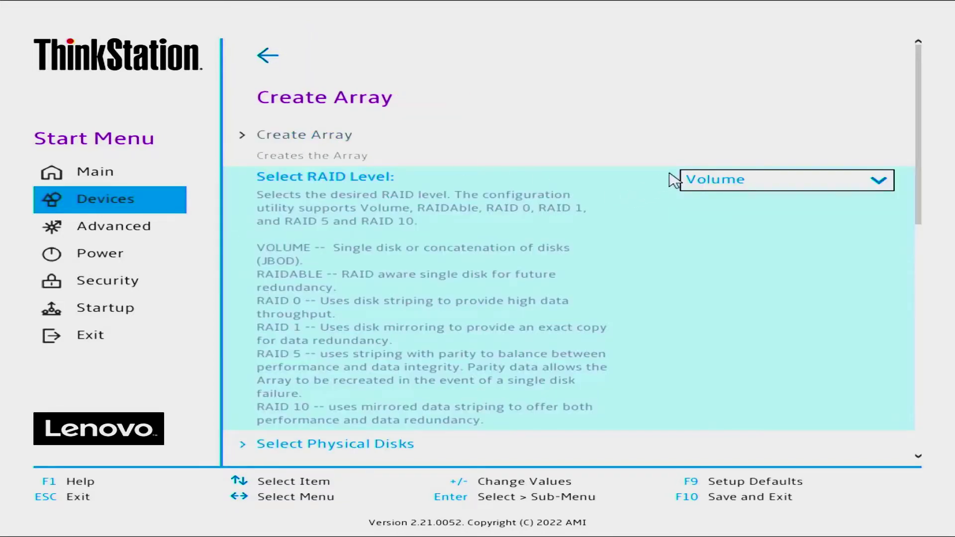
left_click(780, 188)
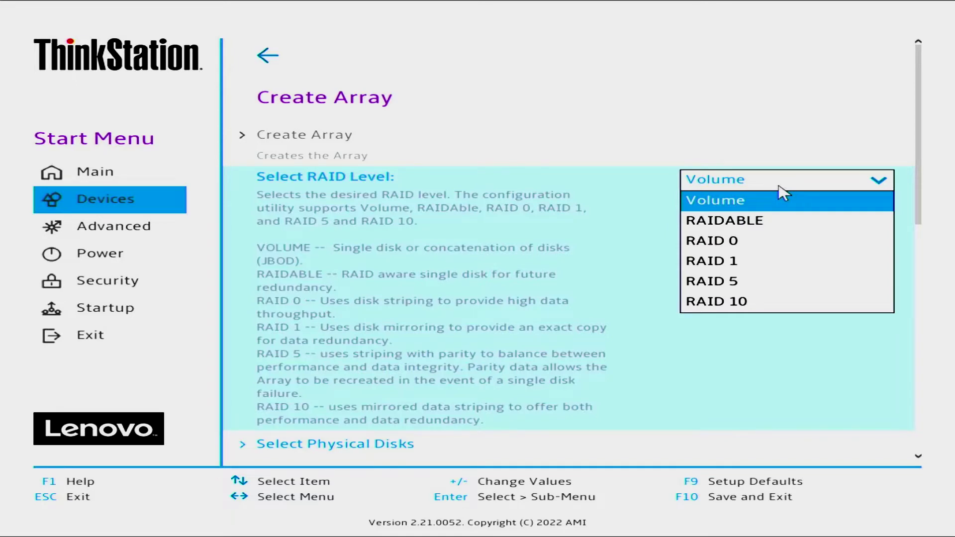
left_click(756, 243)
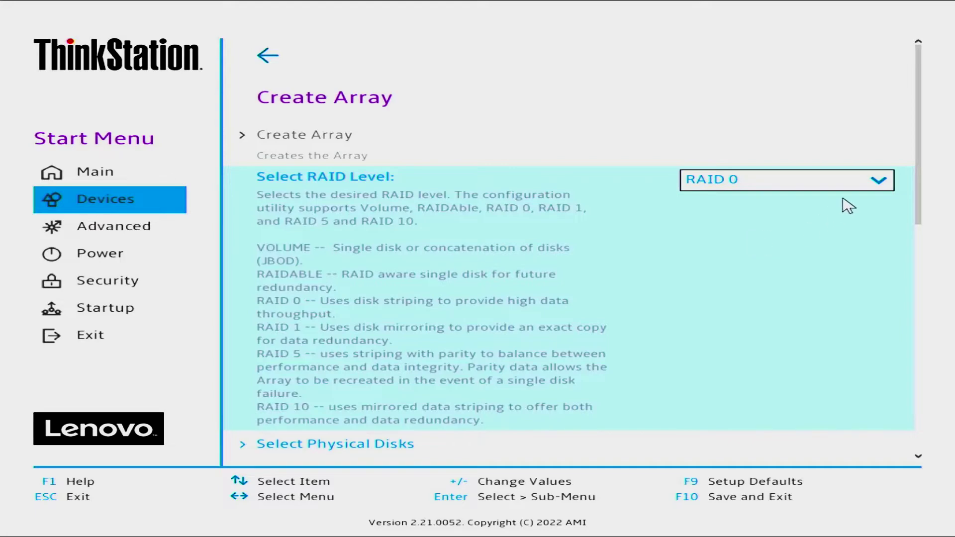
scroll(372, 260, "down", 3)
Filter to SSD media, select Physical Disks 4 and 5, and keep default array parameters.
left_click(372, 259)
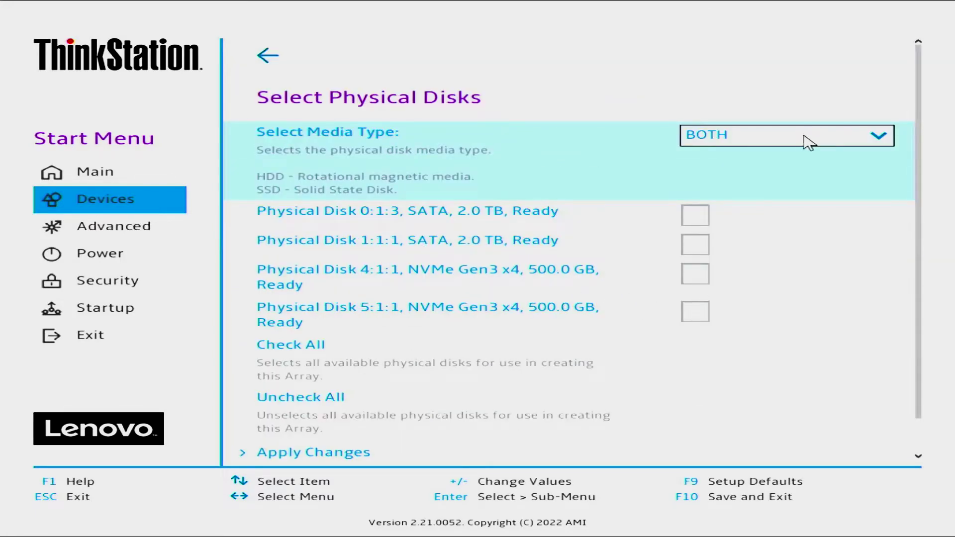
left_click(802, 143)
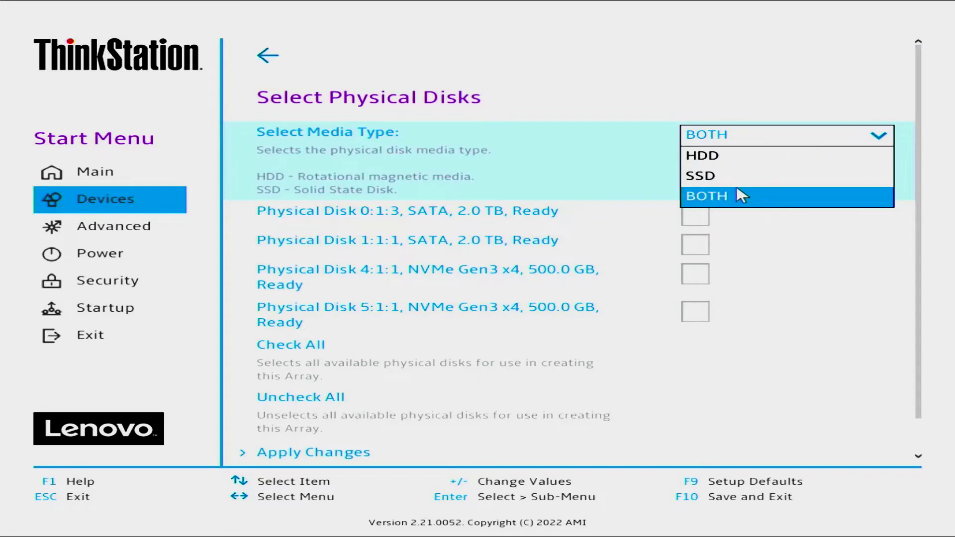
left_click(800, 177)
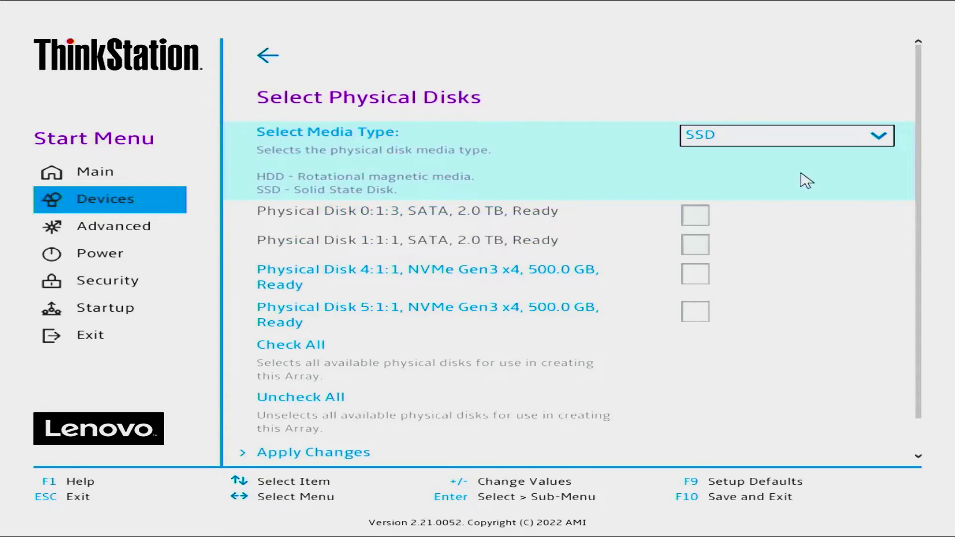
left_click(703, 278)
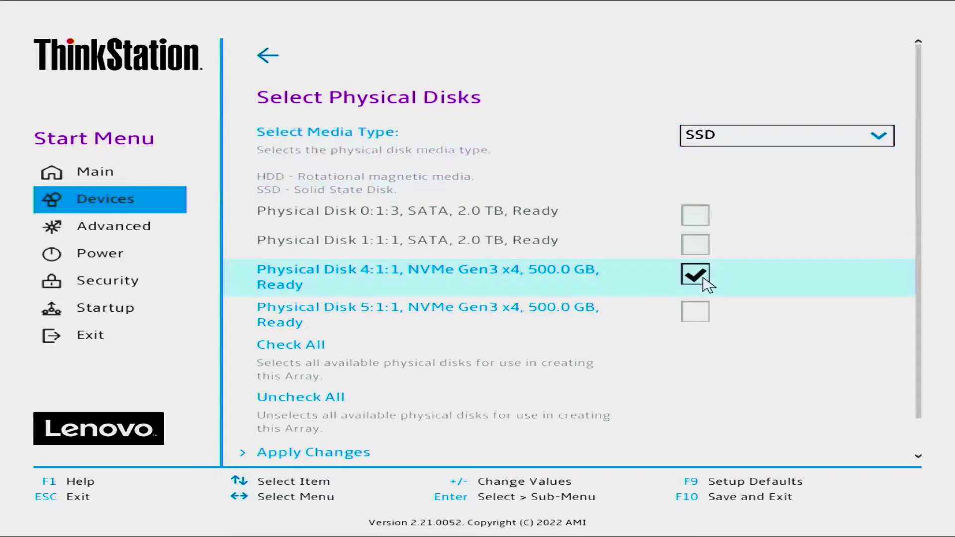
left_click(704, 312)
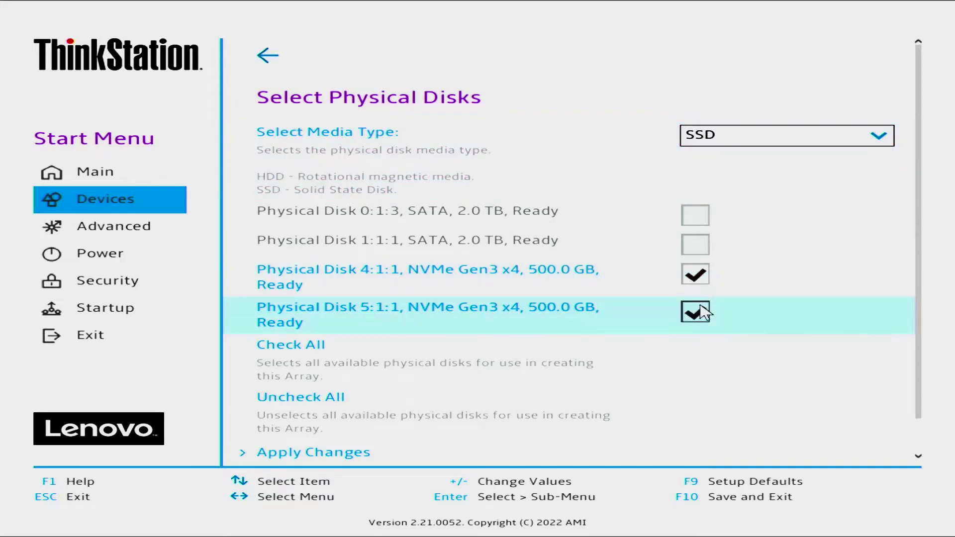
scroll(510, 415, "down", 1)
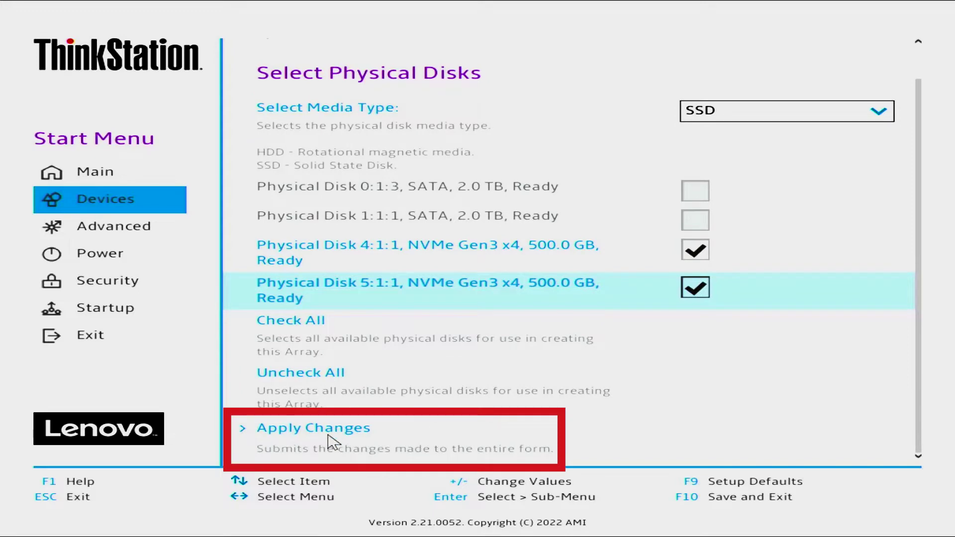
left_click(351, 429)
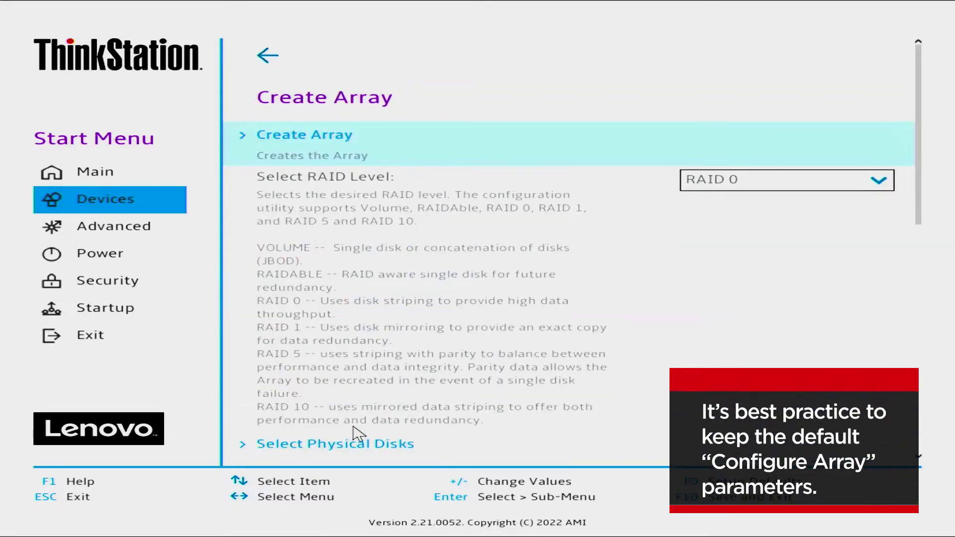
scroll(368, 398, "down", 20)
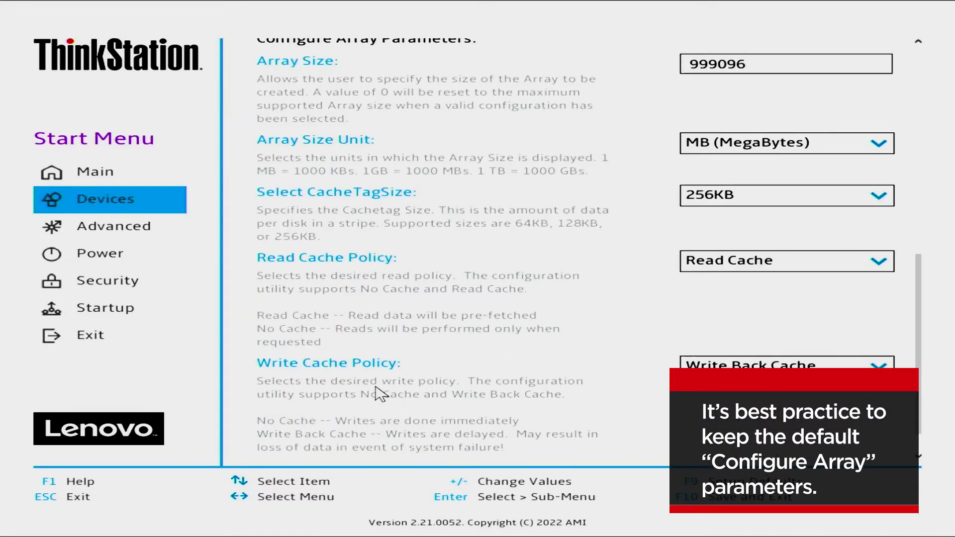
scroll(381, 393, "down", 2)
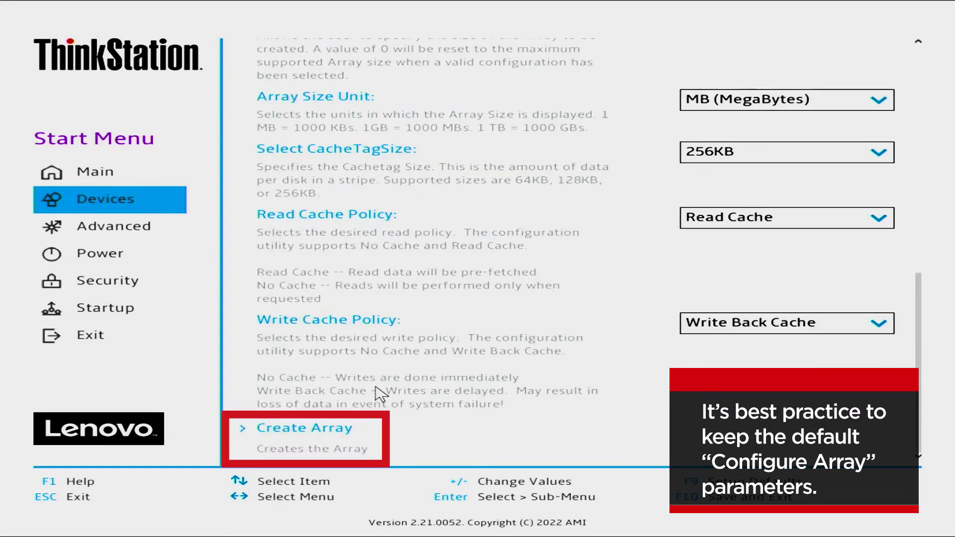
Create the array, verify Array 2 appears as RAID0 in Manage Array Properties, then save with F10.
left_click(319, 437)
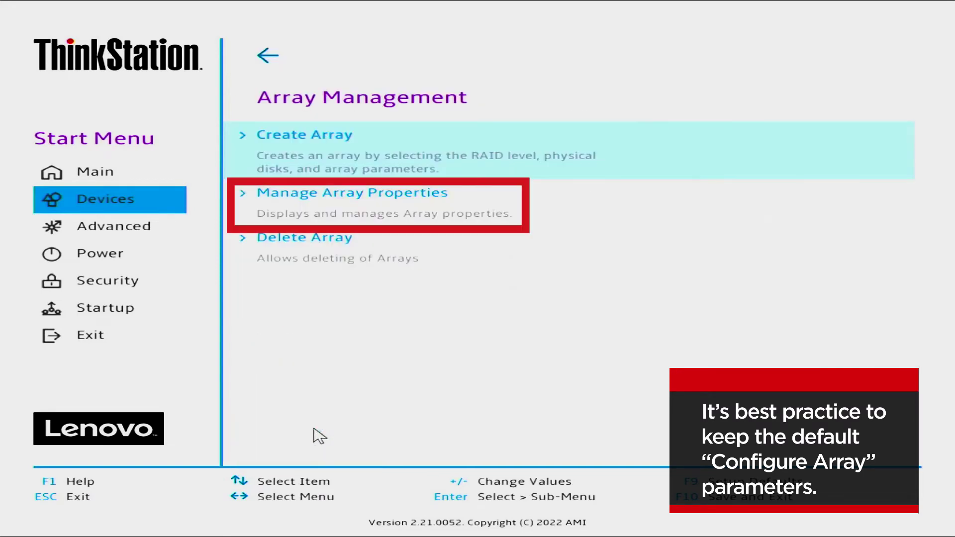
left_click(407, 195)
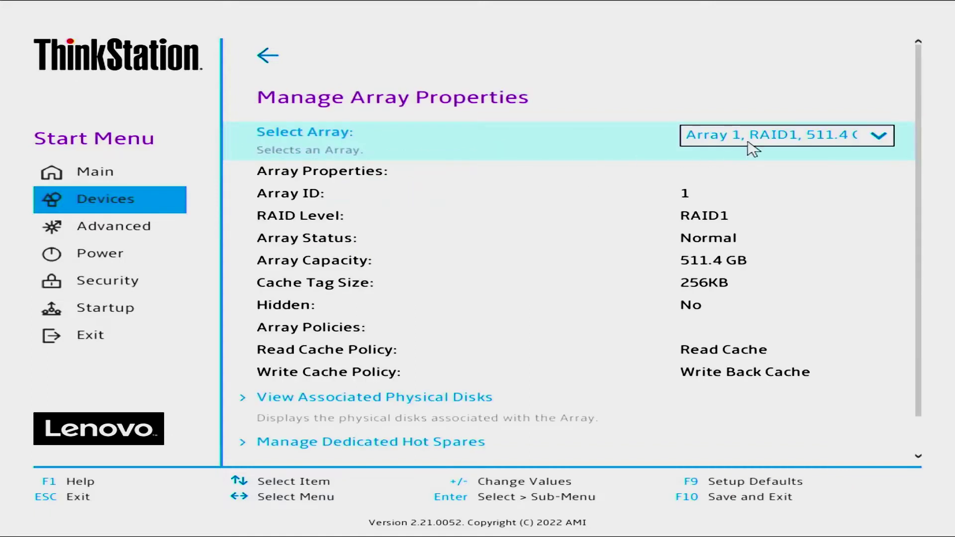
left_click(878, 141)
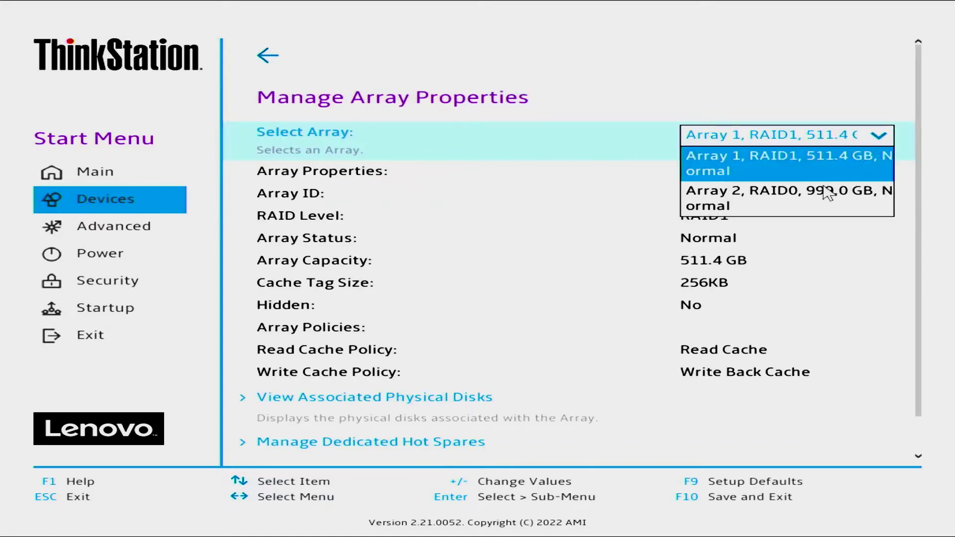
left_click(815, 203)
key("F10")
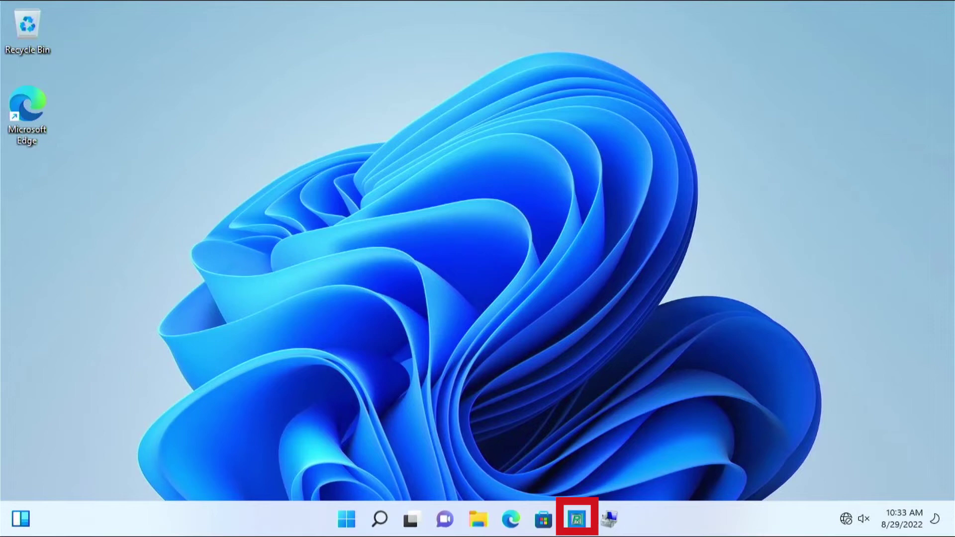
Relaunch AMD RAIDXpert2 as administrator by searching 'amd' after the rights warning.
left_click(577, 517)
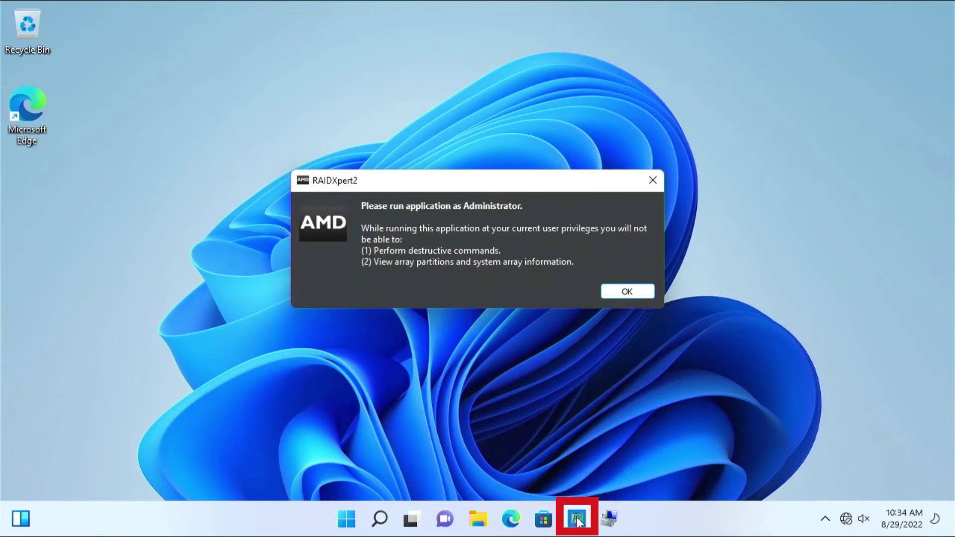
key("Return")
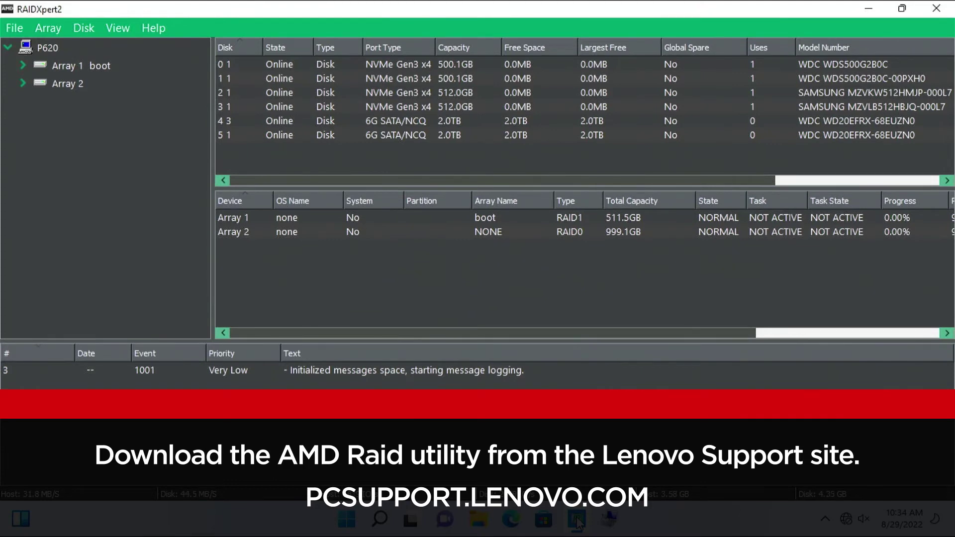
left_click(348, 526)
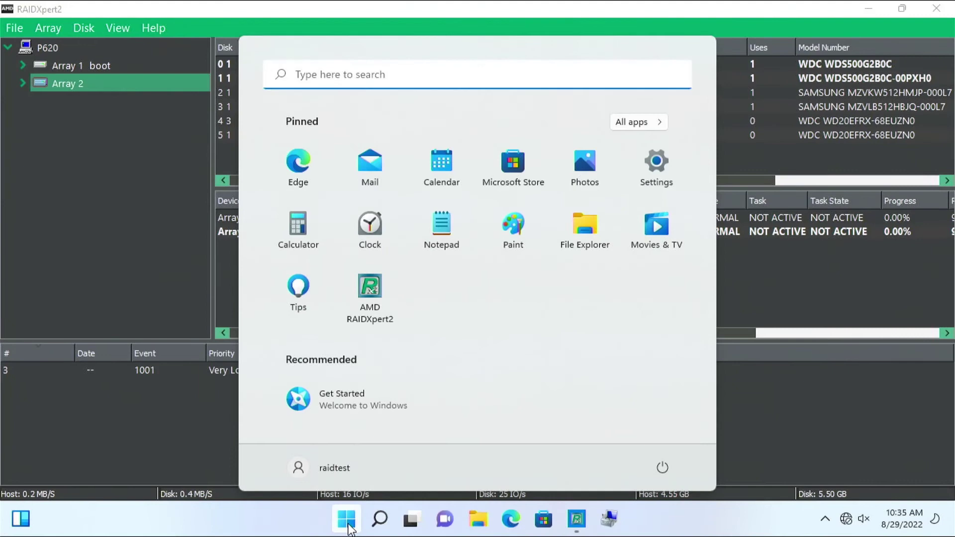
type("amd")
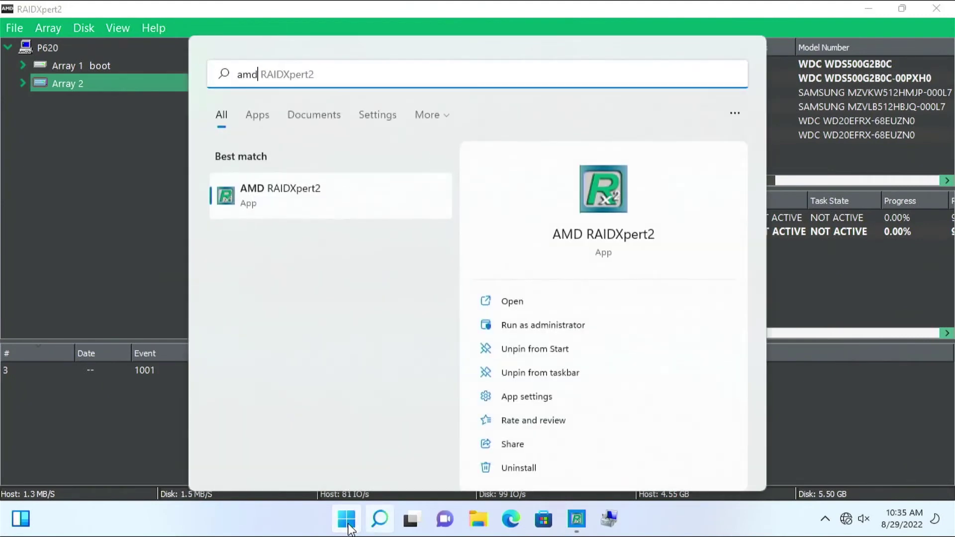
left_click(127, 85)
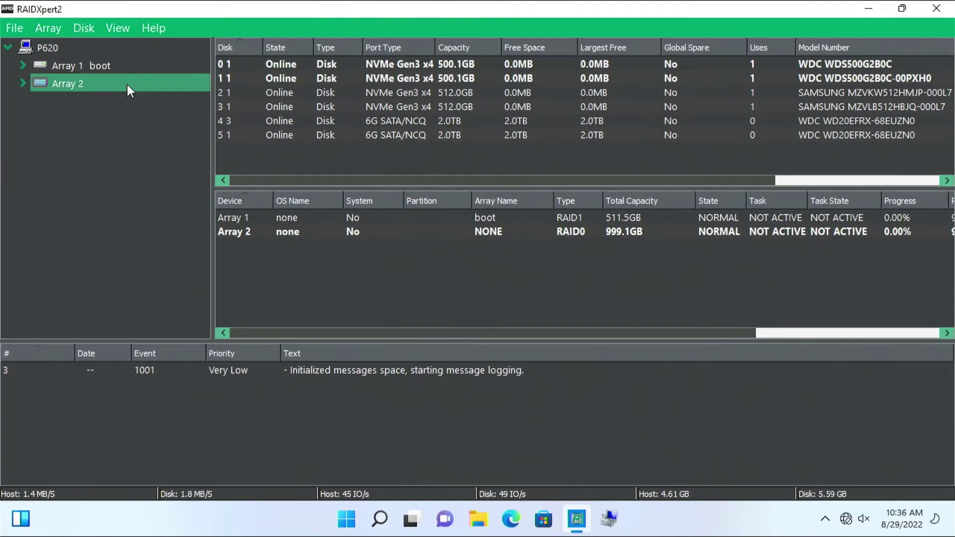
Open Disk Management in Computer Management and initialize Disk 1 as GPT.
right_click(348, 519)
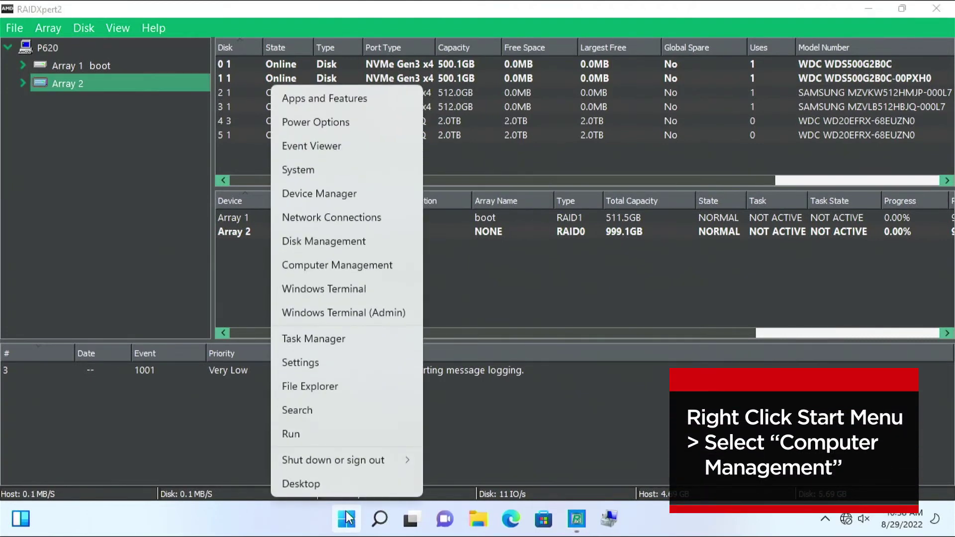
left_click(324, 269)
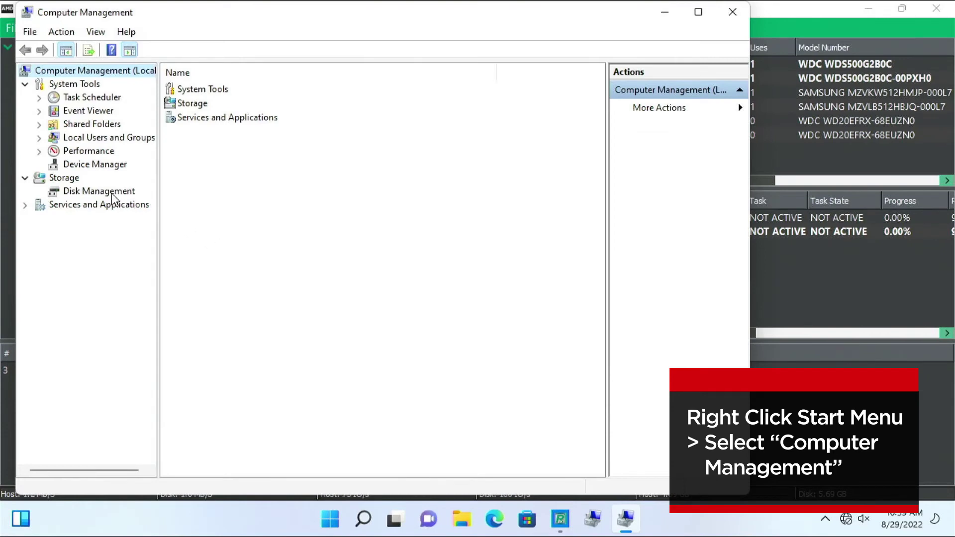
left_click(112, 192)
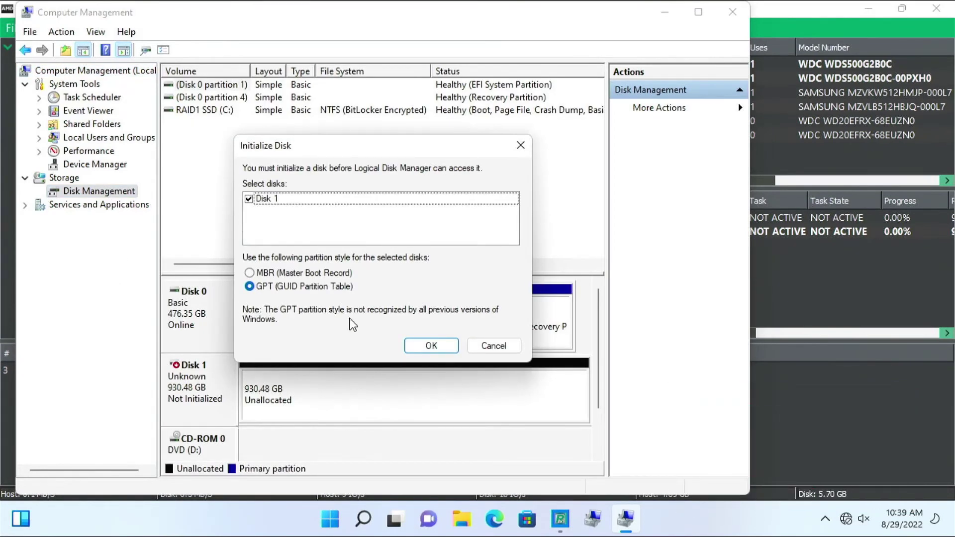
left_click(416, 345)
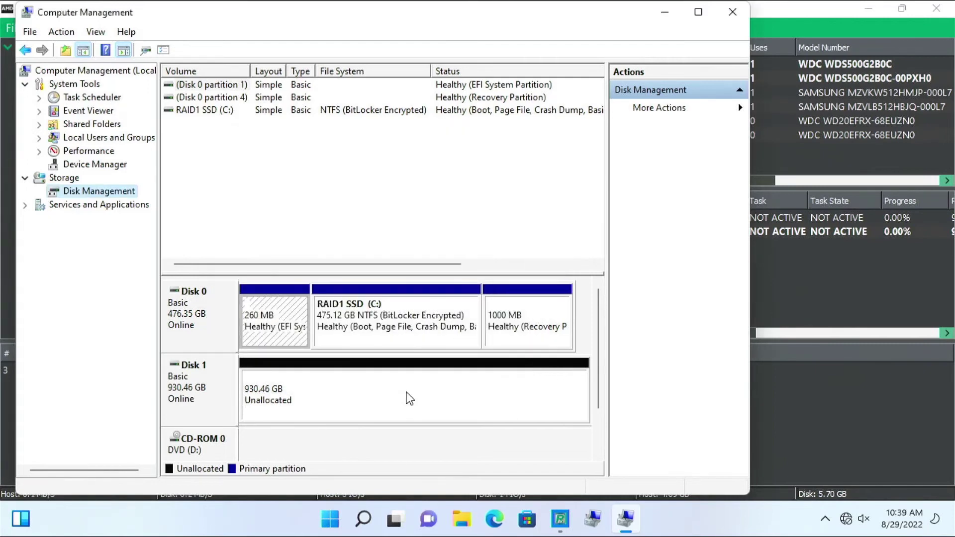
Create a new simple volume on Disk 1 using the full size and drive letter E.
right_click(410, 398)
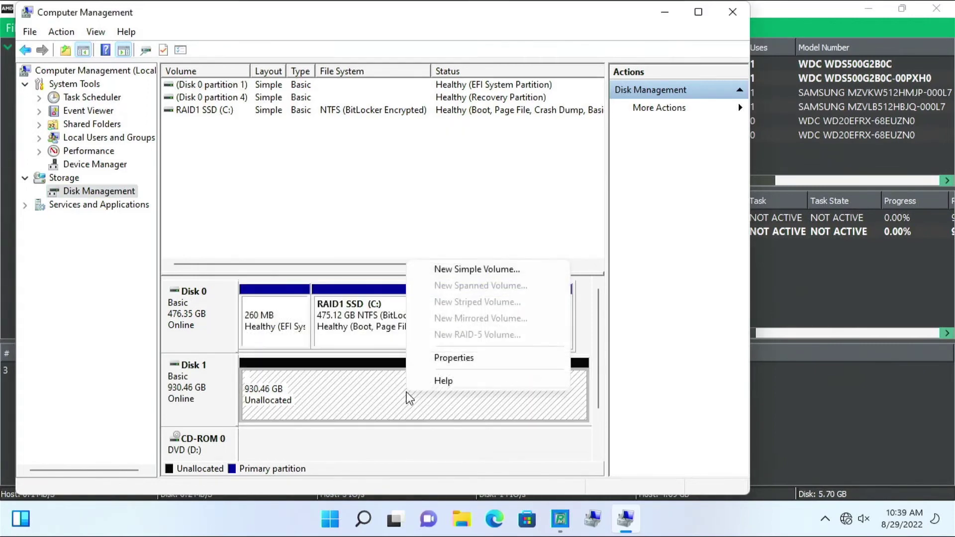
left_click(490, 270)
left_click(455, 352)
left_click(451, 352)
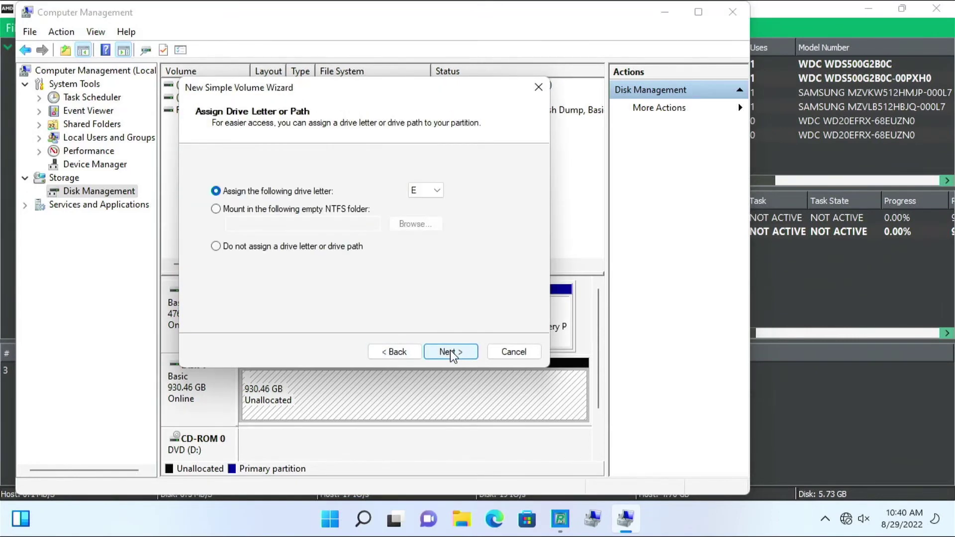
left_click(452, 352)
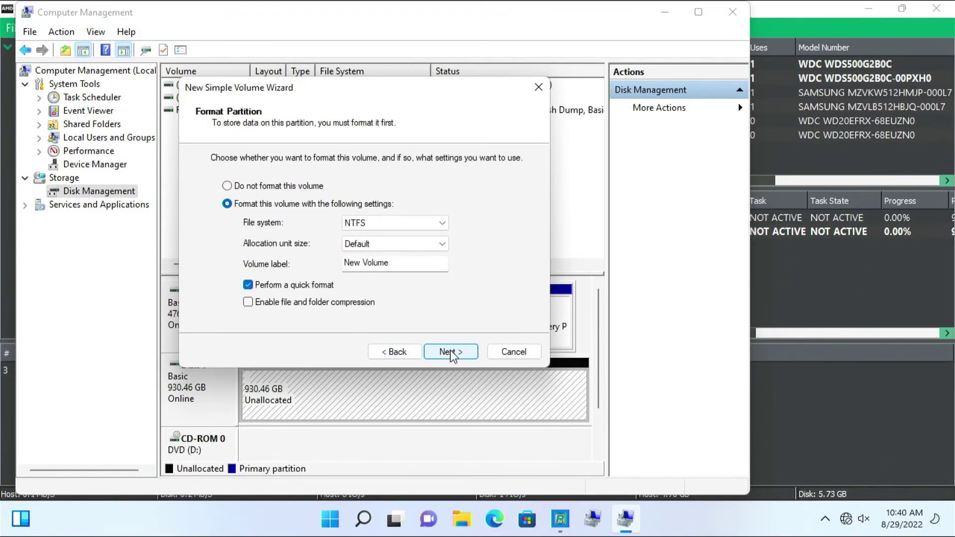
Keep NTFS with default allocation unit size and label the volume 'RAID0'.
left_click(441, 222)
left_click(441, 222)
left_click(447, 244)
left_click(448, 243)
left_click(441, 264)
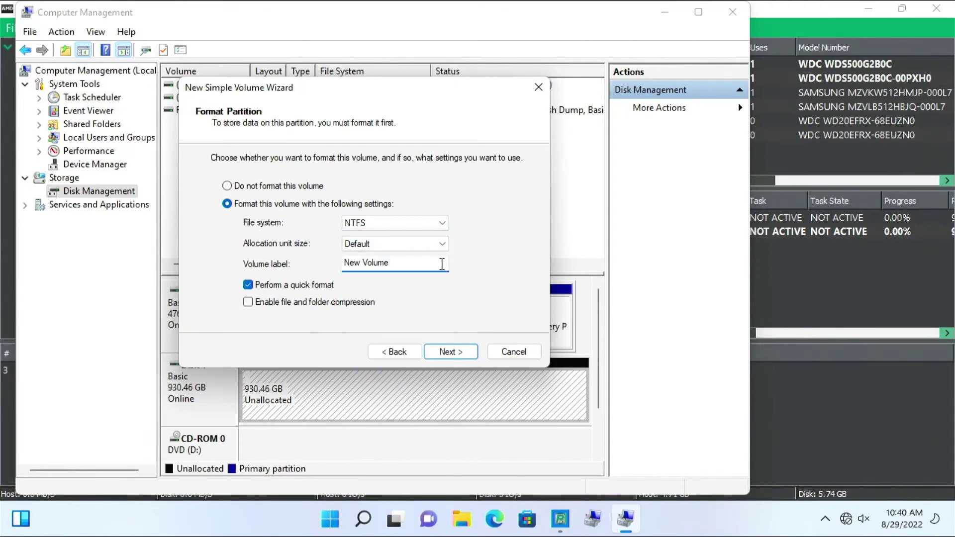
key("ctrl+a")
type("RAID0")
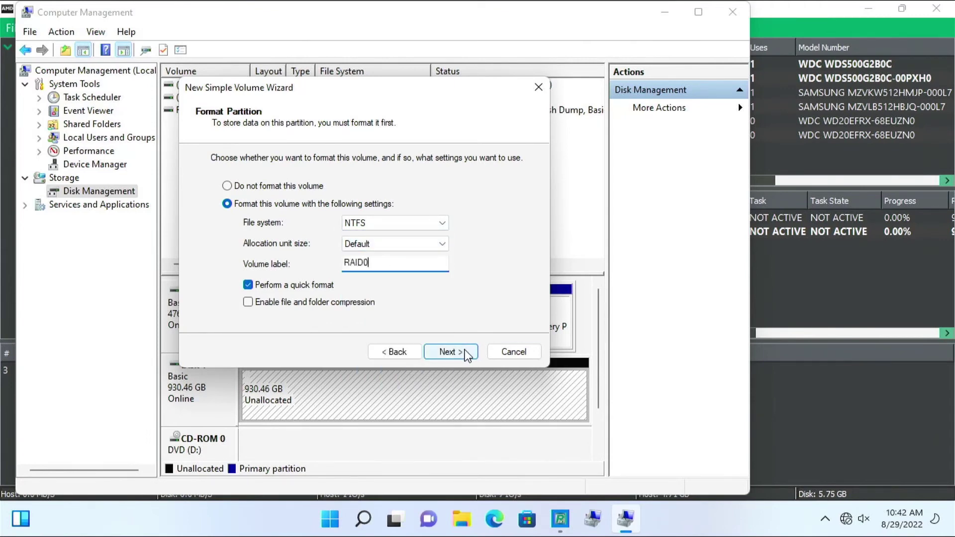
left_click(465, 353)
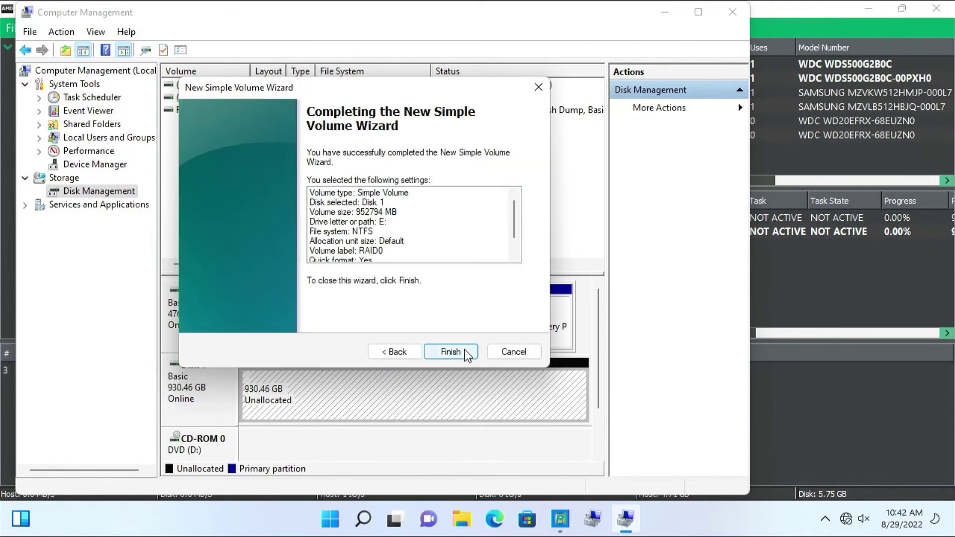
Finish the volume wizard and check This PC lists RAID0 (E:) with 930 GB free.
left_click(467, 354)
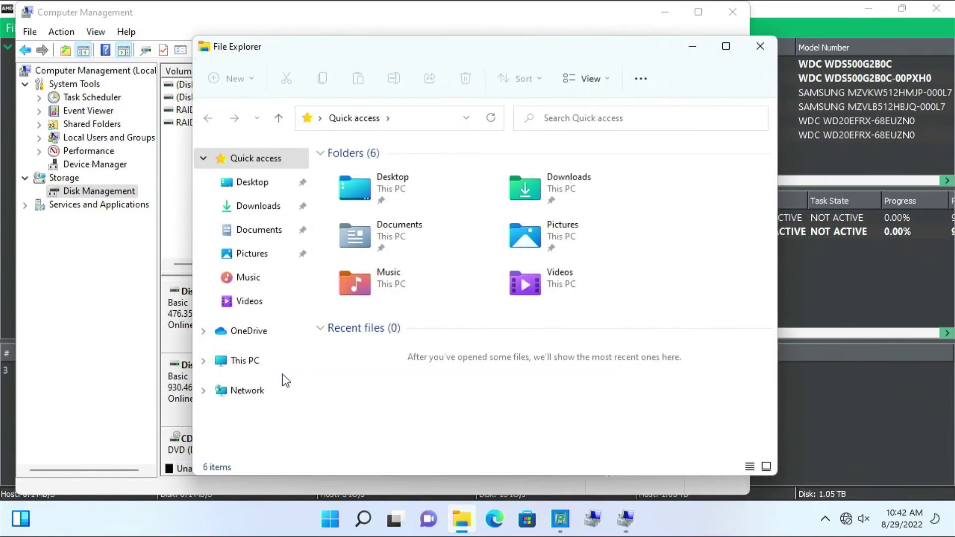
left_click(254, 368)
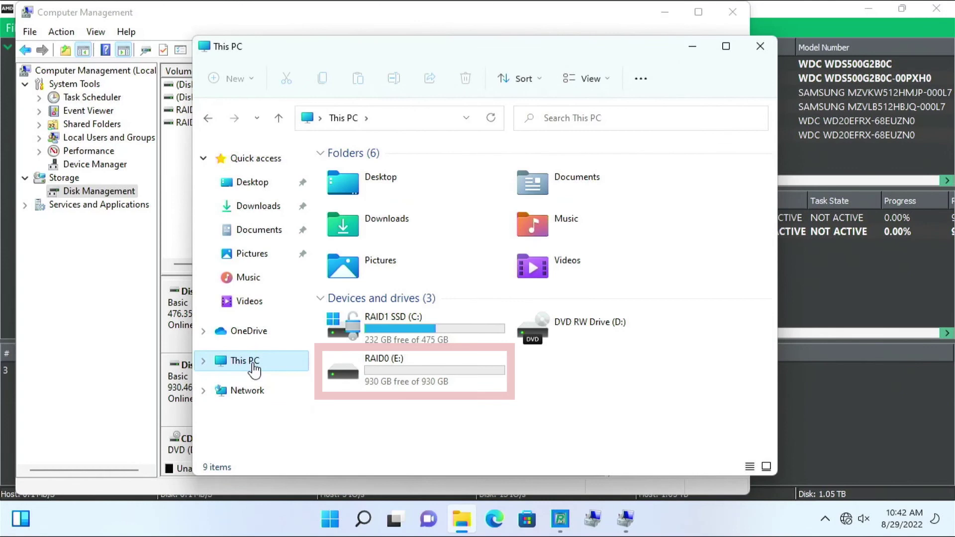